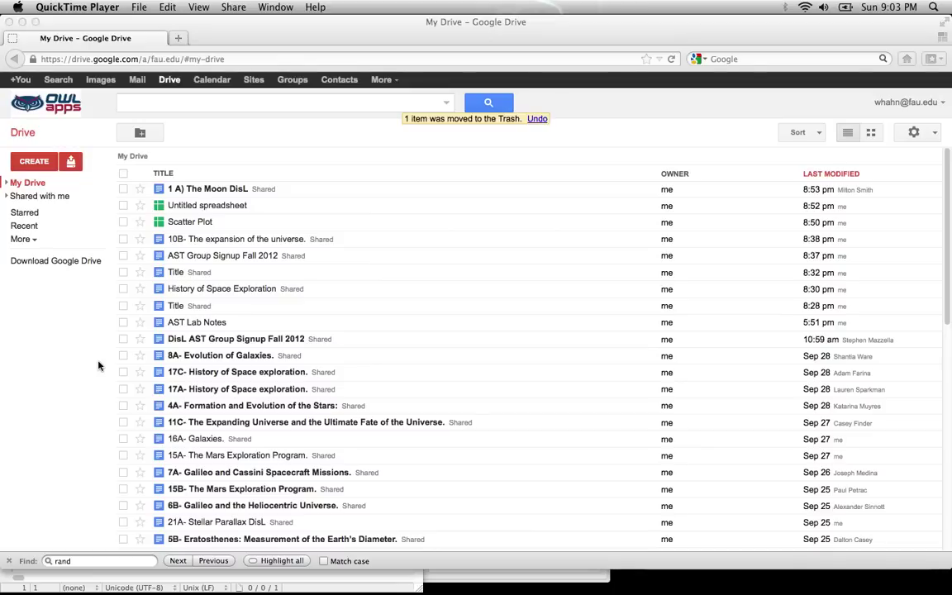
Bring the Firefox window showing Google Drive's My Drive to the front
left_click(33, 165)
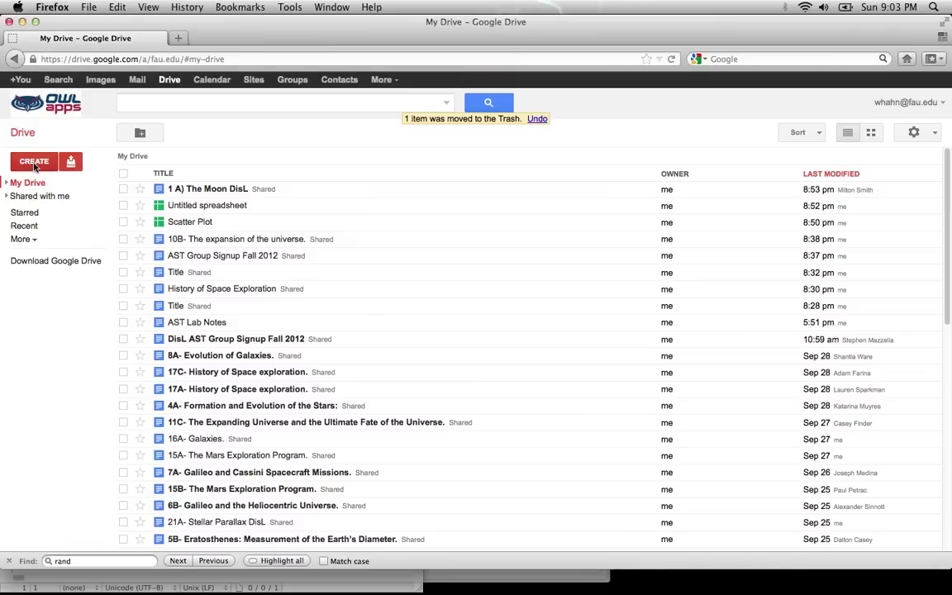
Create a new spreadsheet and paste the X (1–20) and Y data starting at A1
left_click(34, 164)
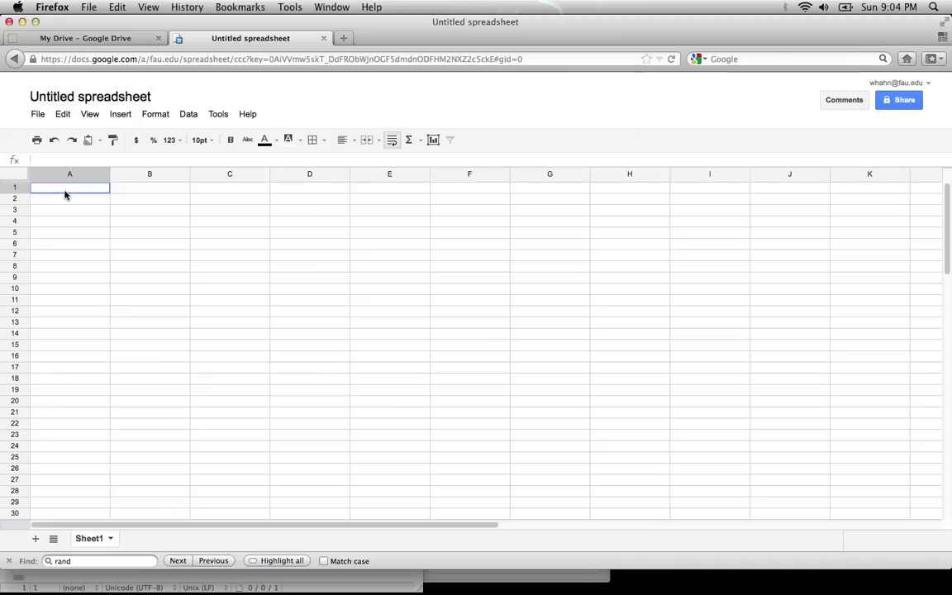
key("super+v")
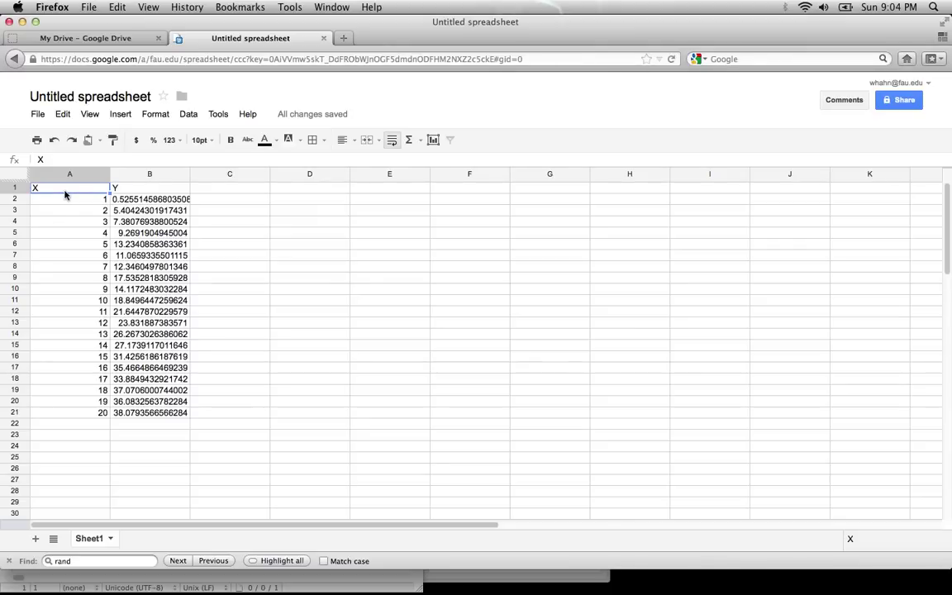
Select A1:B21 and set up a plain scatter chart of Y against X
left_click(227, 256)
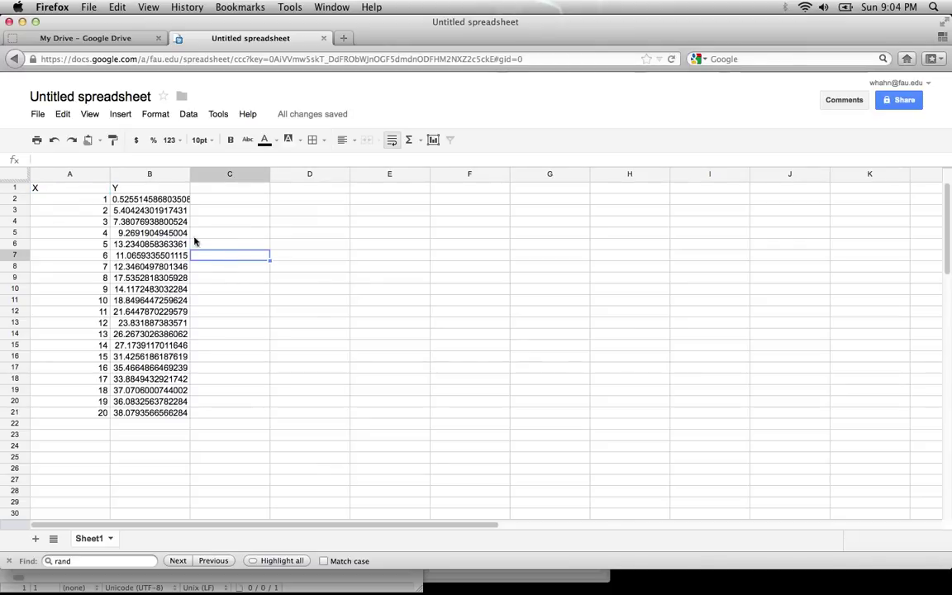
left_click_drag(77, 191, 169, 413)
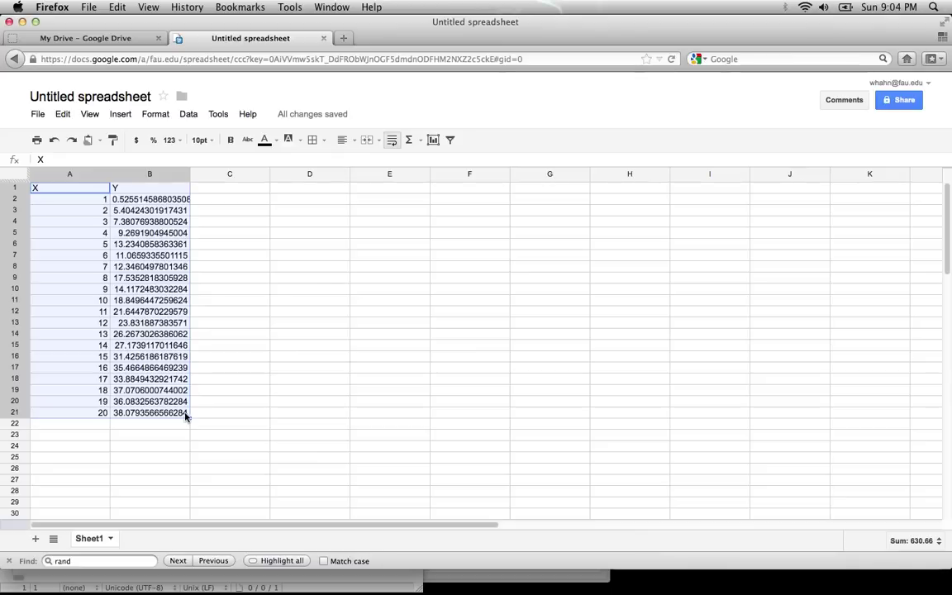
left_click(120, 114)
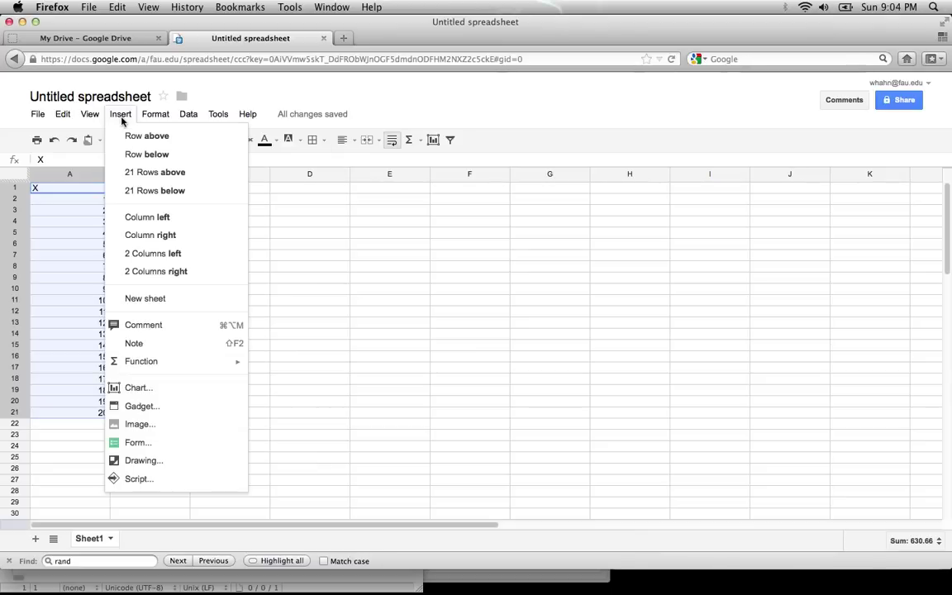
left_click(152, 388)
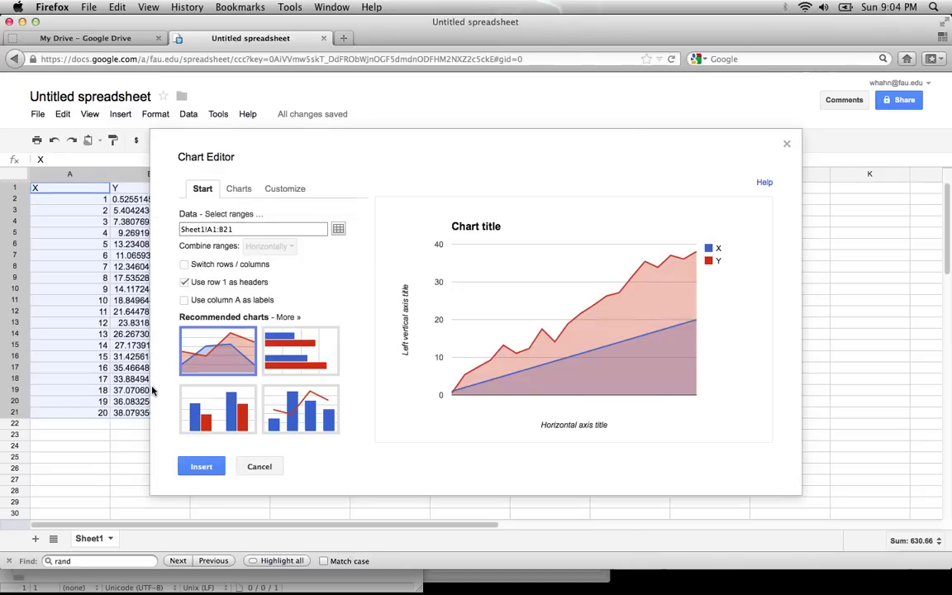
left_click(239, 190)
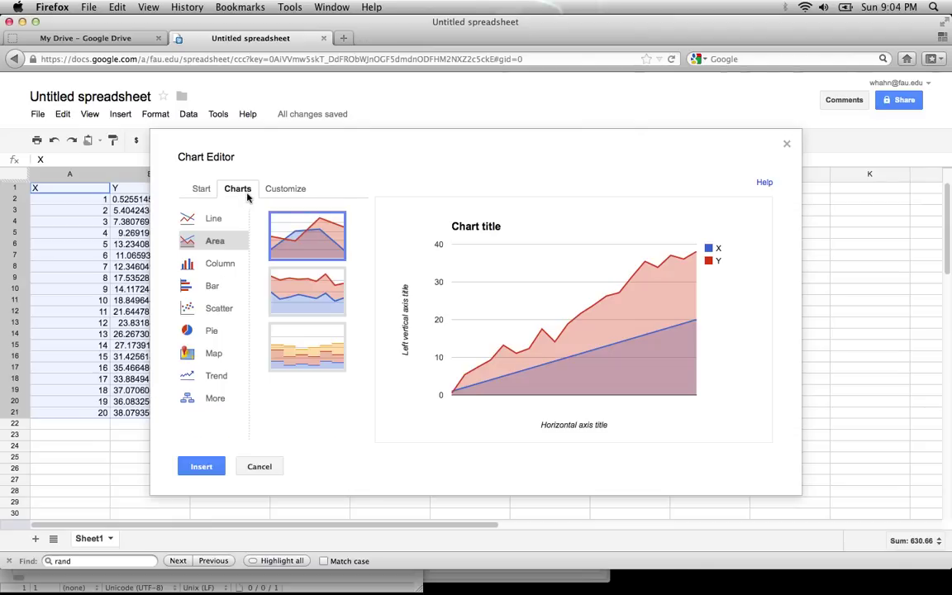
left_click(221, 310)
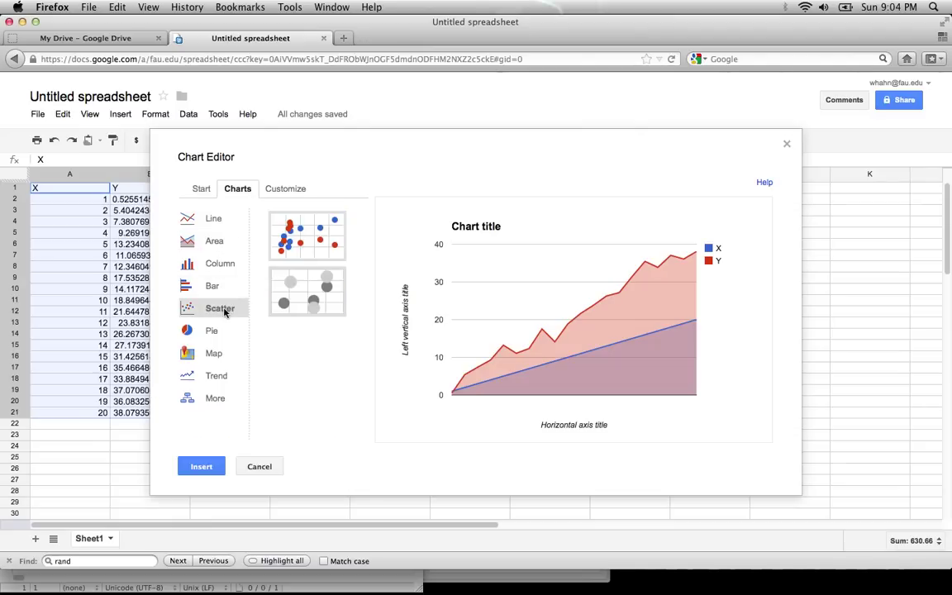
left_click(328, 240)
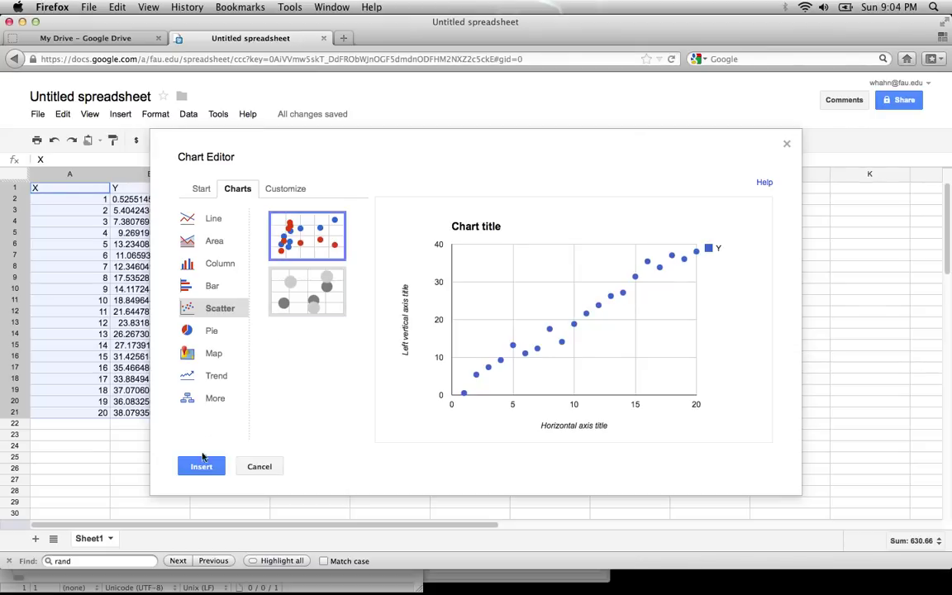
Insert the scatter chart and drag it right to sit over columns G–K
left_click(201, 468)
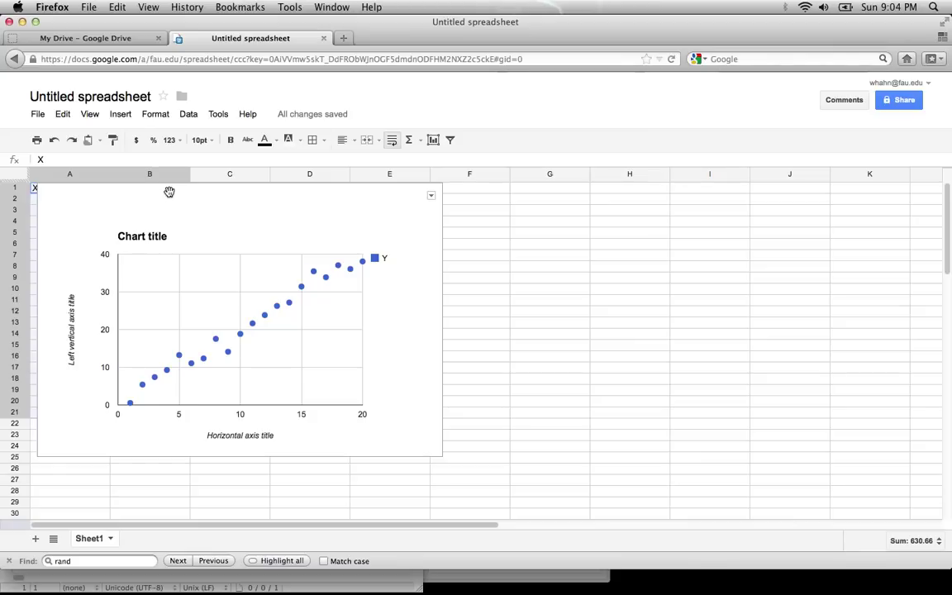
left_click_drag(170, 192, 615, 196)
Enter the headings 'Slope' in C1 and 'Intercept' in D1
left_click(233, 191)
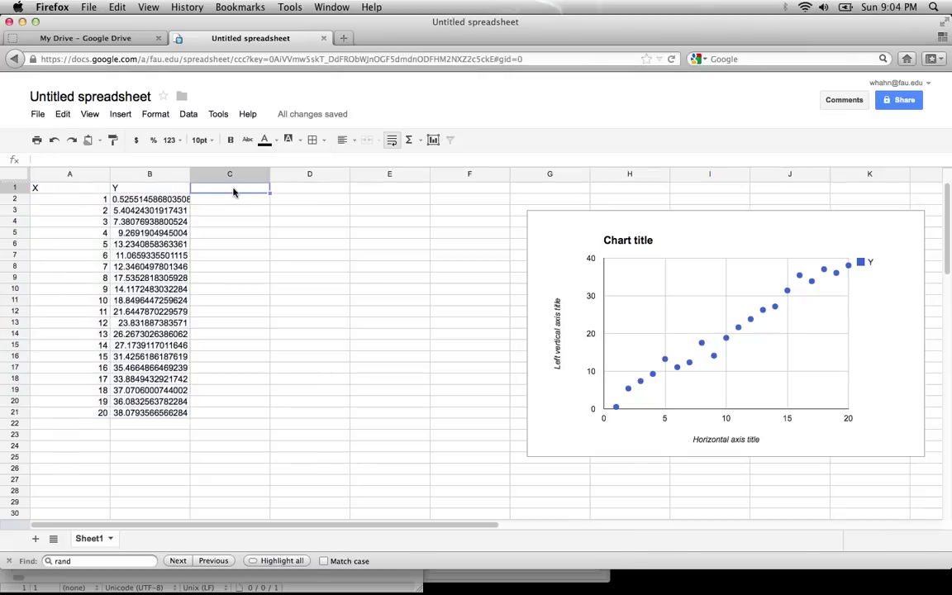
type("S")
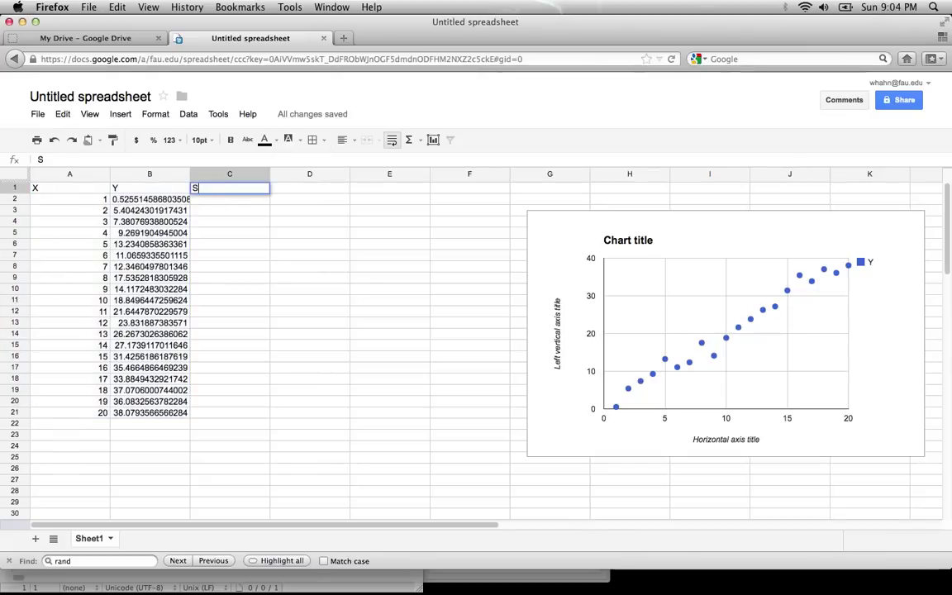
type("o")
key("BackSpace")
type("lope")
key("Tab")
type("Int")
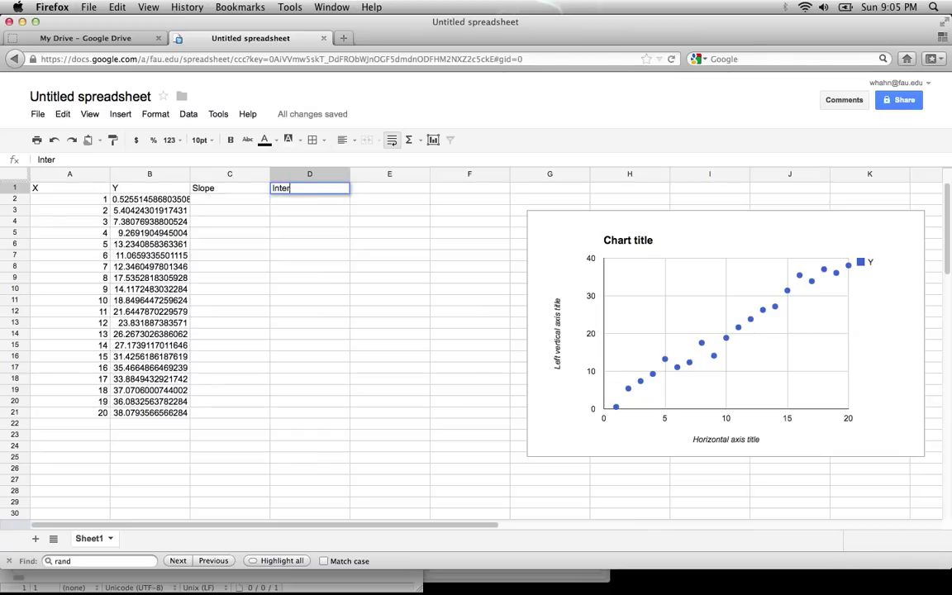
key("Return")
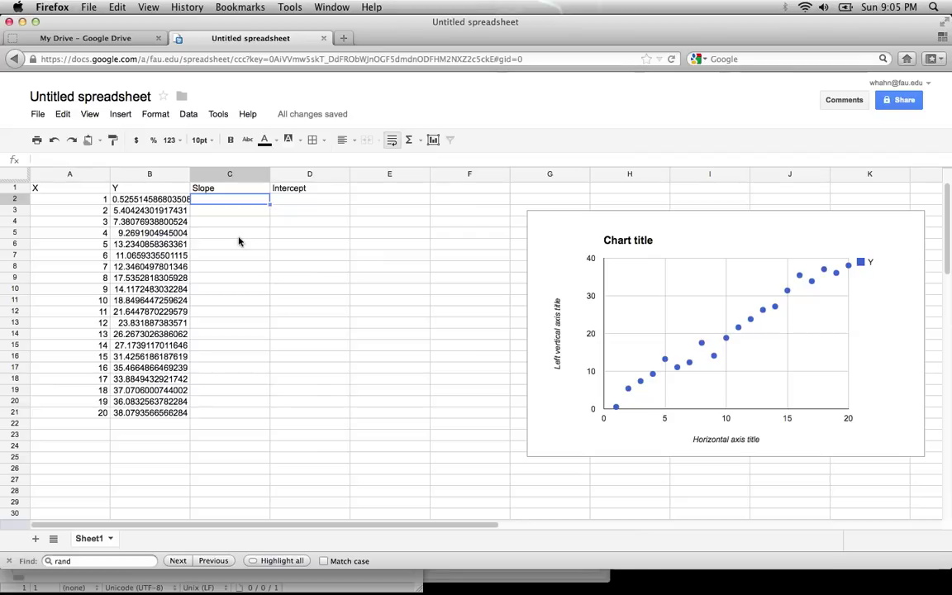
Enter =SLOPE(B2:B21,A2:A21) in C2, returning 1.9606061989894
type("=")
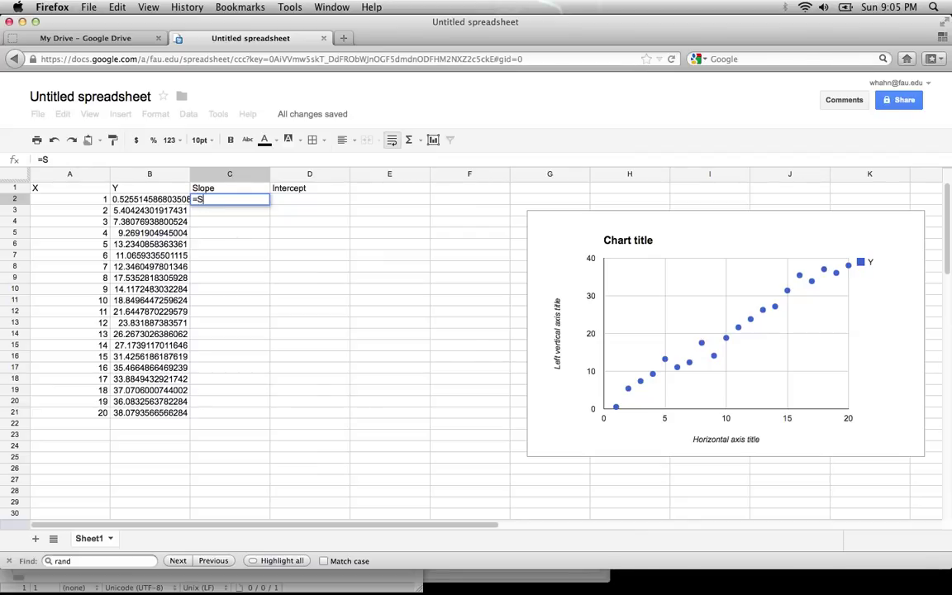
type("SLOPE")
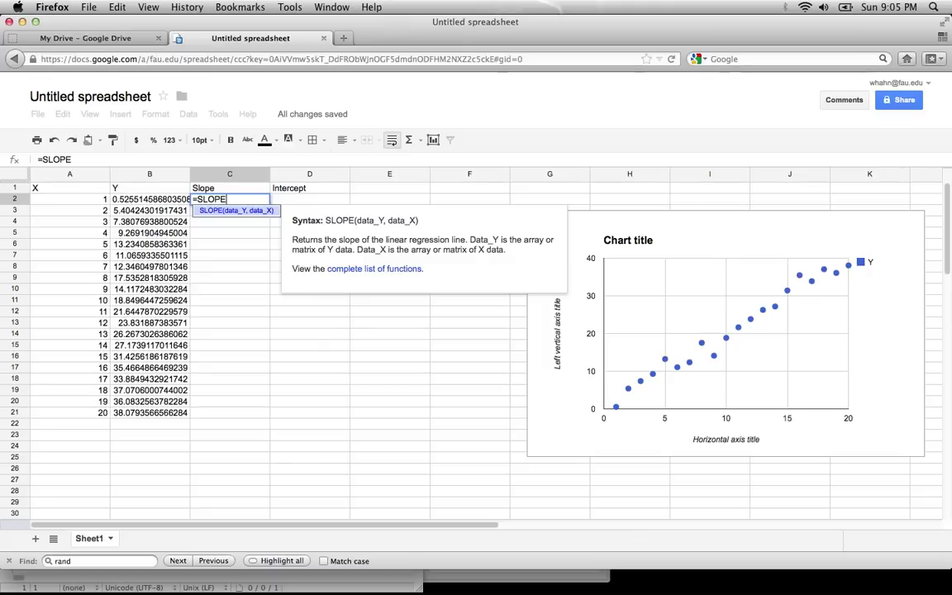
type("(")
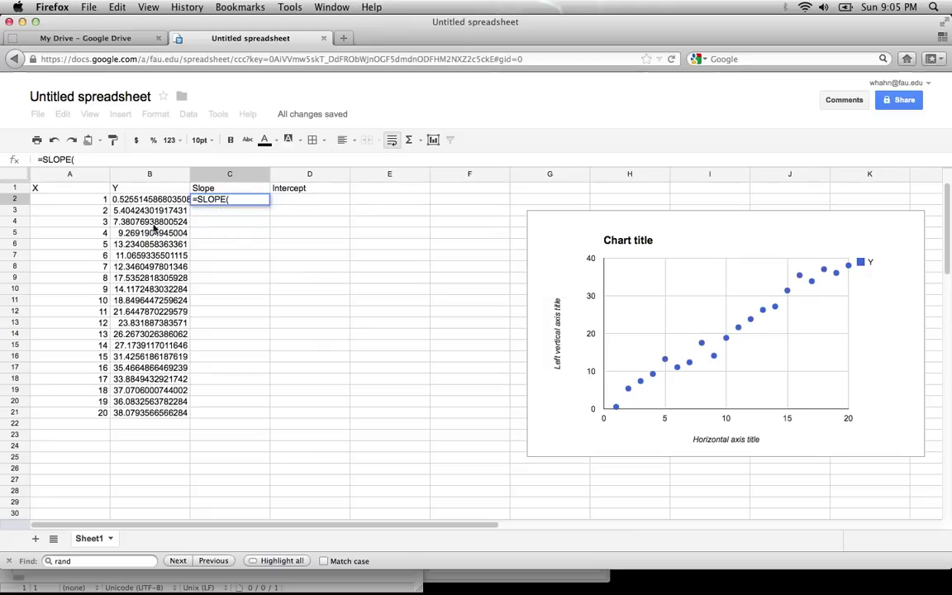
left_click_drag(132, 200, 135, 420)
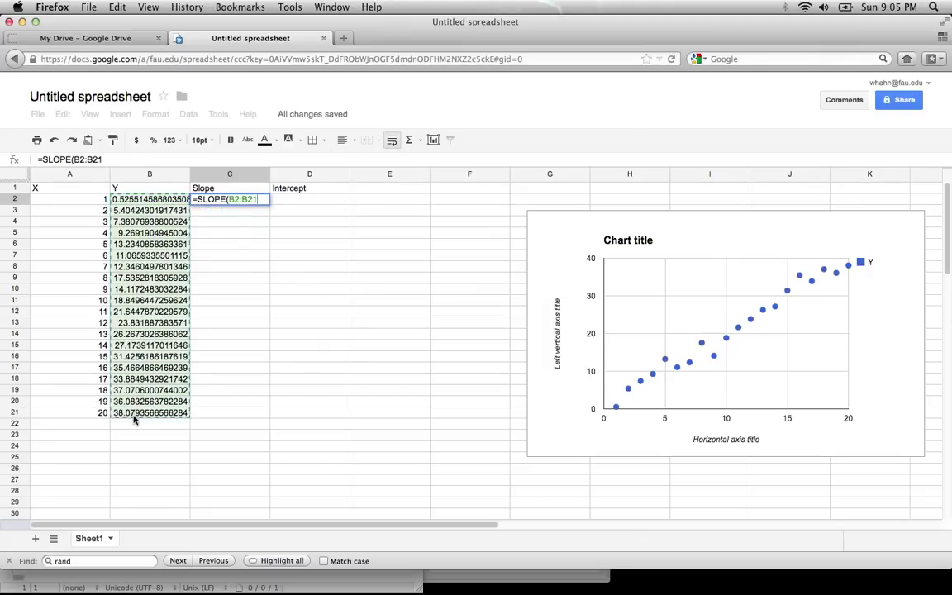
type(",")
left_click(80, 202)
left_click_drag(80, 202, 103, 415)
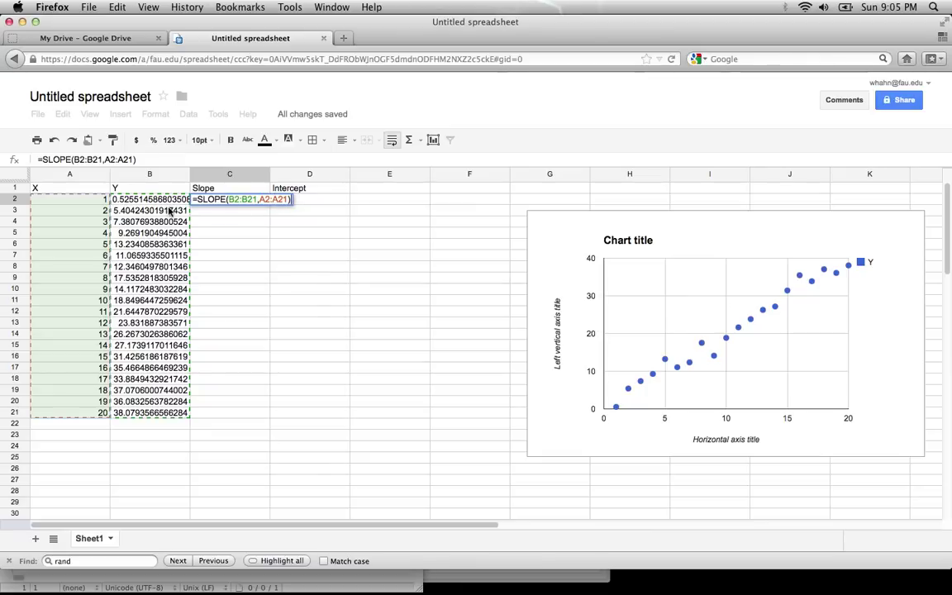
key("Return")
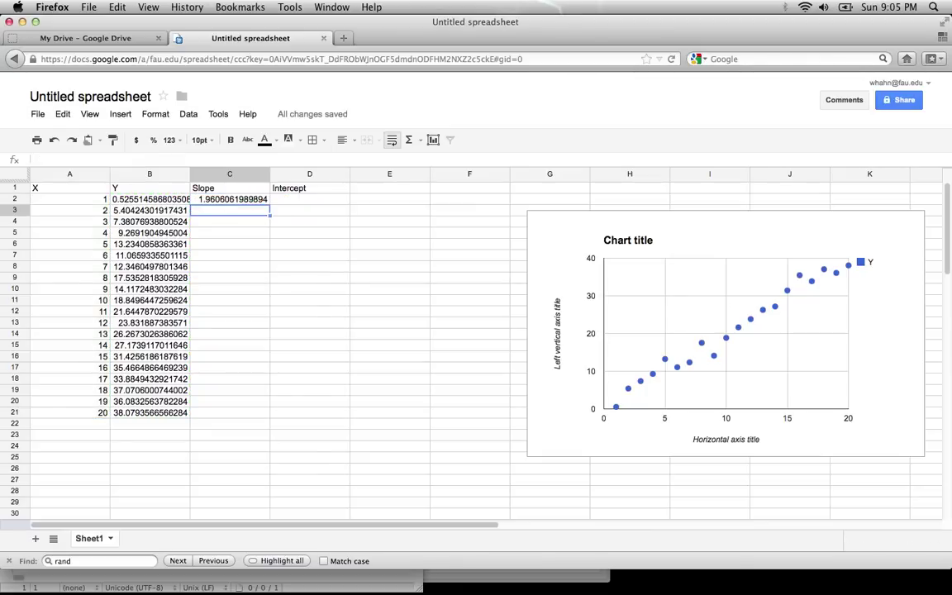
Start an INTERCEPT formula in cell D2 using the function suggestion
left_click(299, 199)
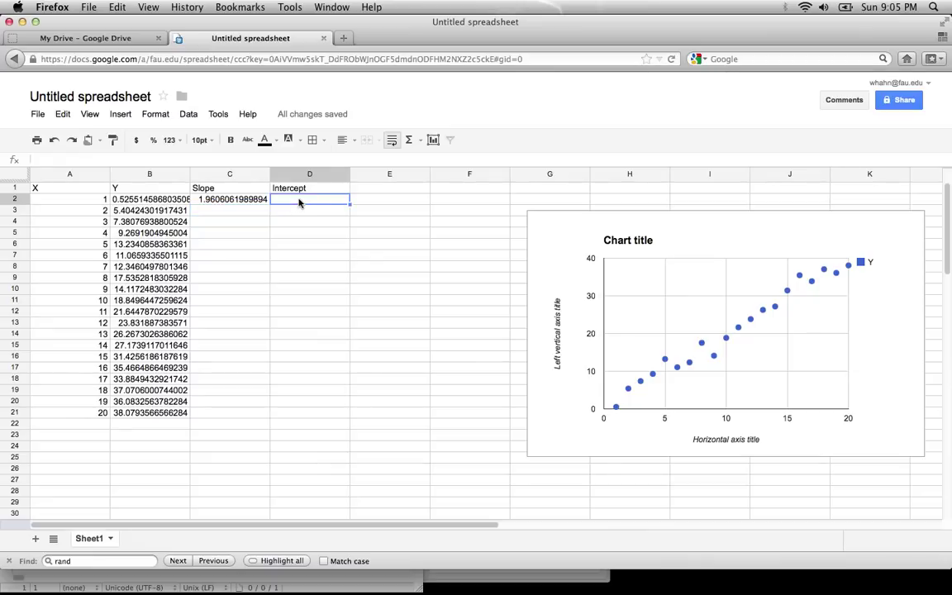
type("=")
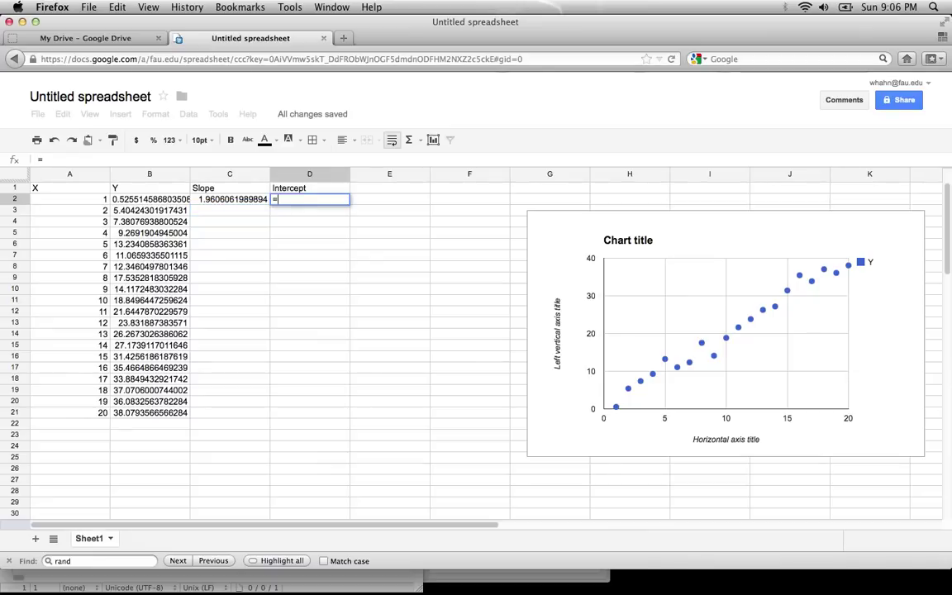
type("I")
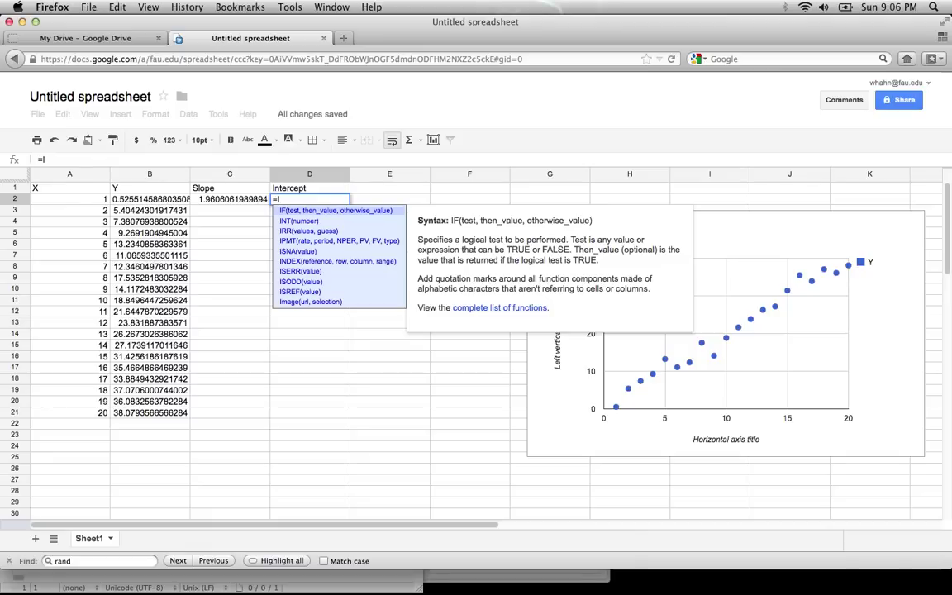
type("n")
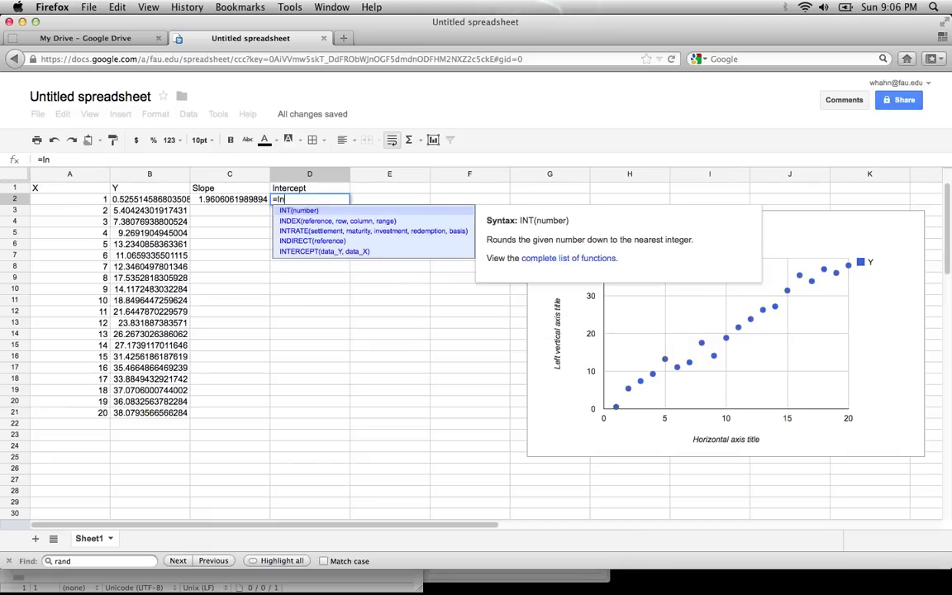
key("Down")
key("Down")
key("Down")
key("Down")
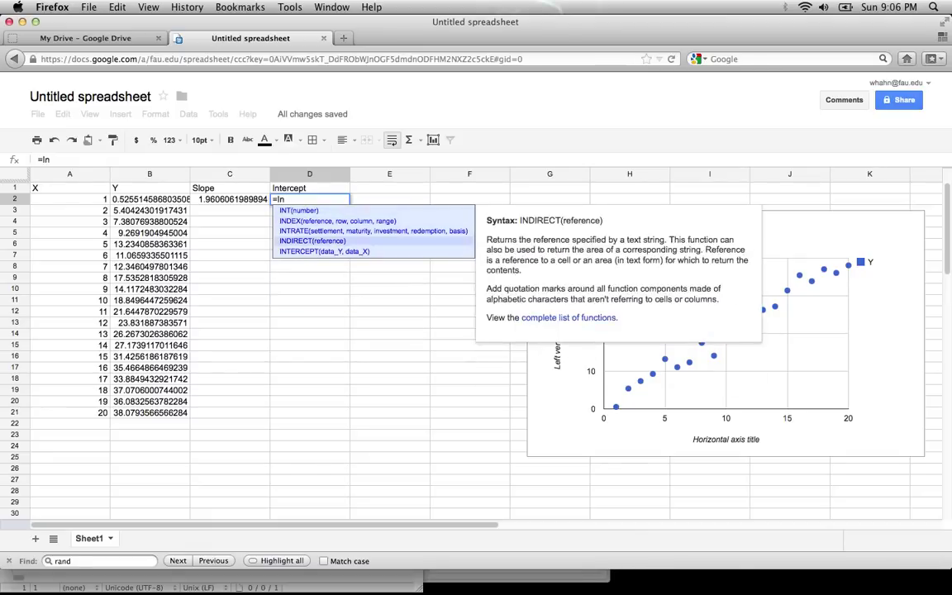
key("Tab")
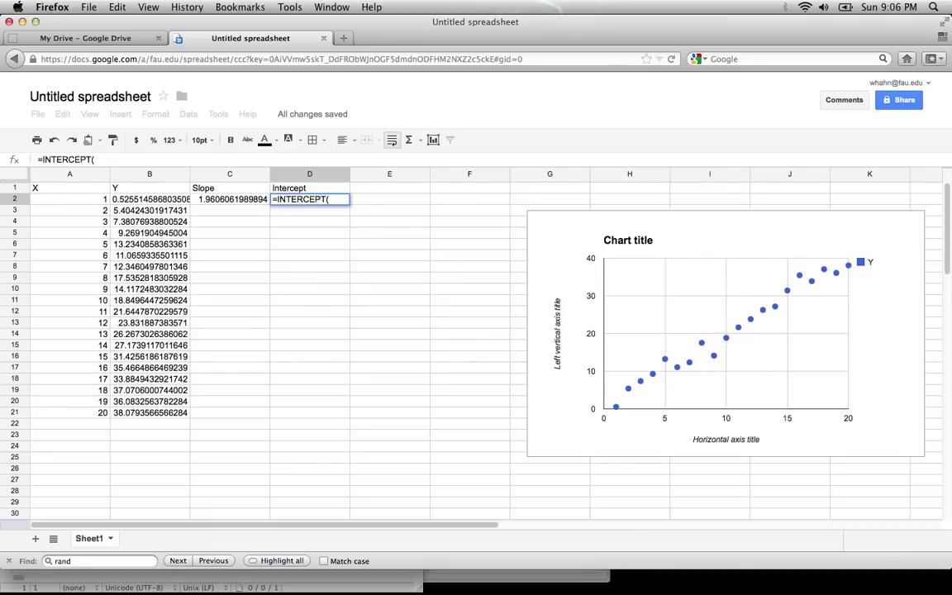
left_click(275, 199)
key("BackSpace")
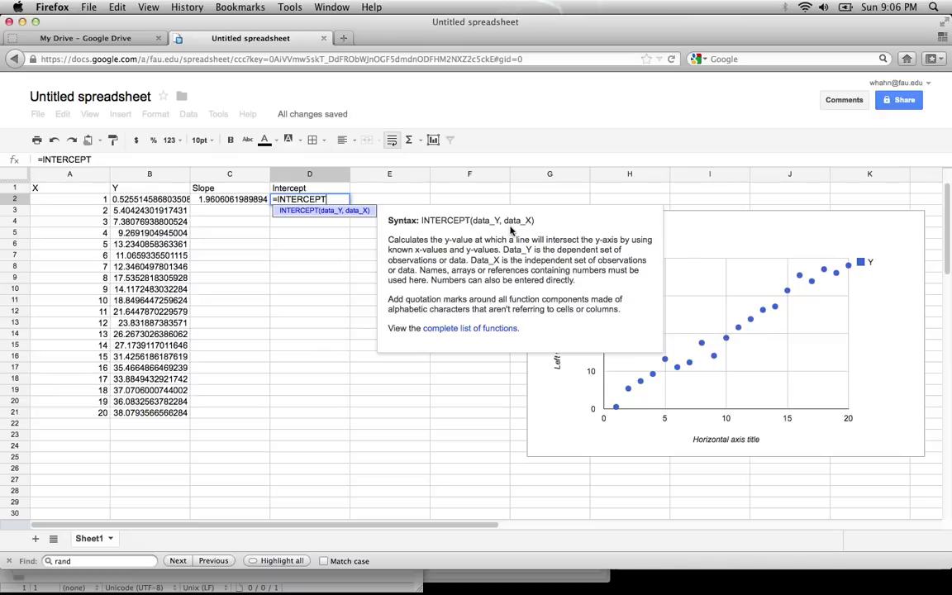
type("(")
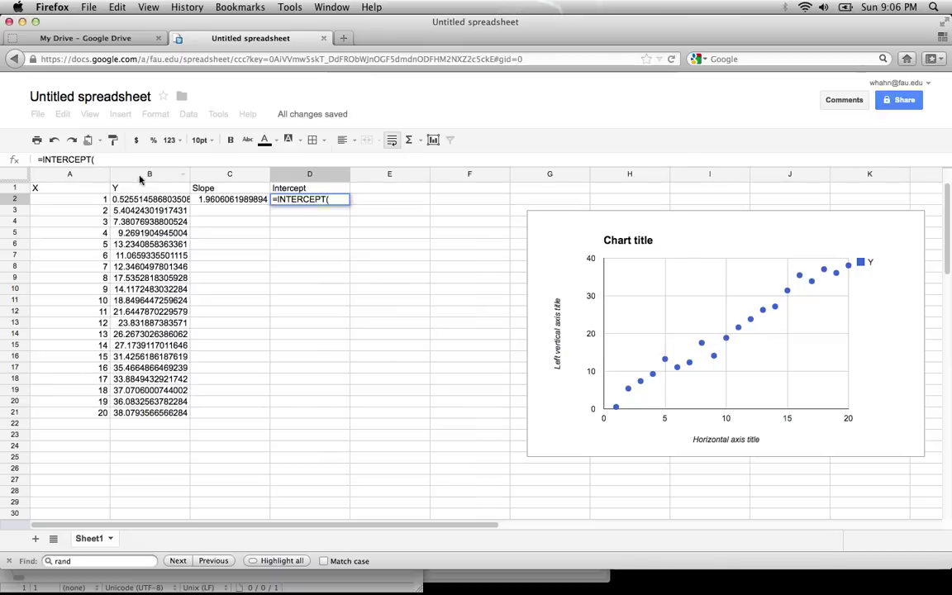
Complete the formula as =INTERCEPT(B2:B21,A2:A21) and commit it
left_click_drag(134, 199, 126, 413)
type(",")
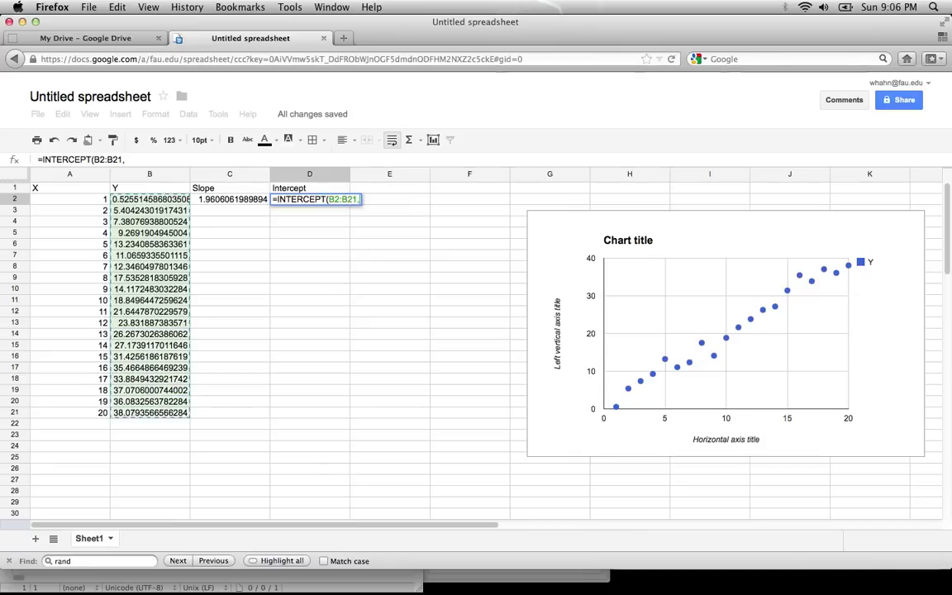
left_click(82, 202)
left_click_drag(83, 202, 80, 415)
type(")")
key("Return")
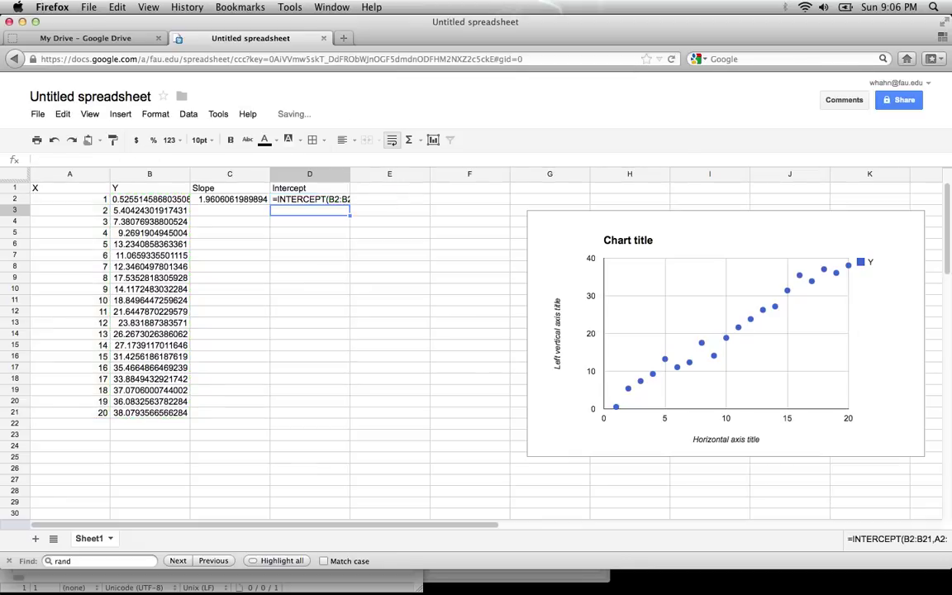